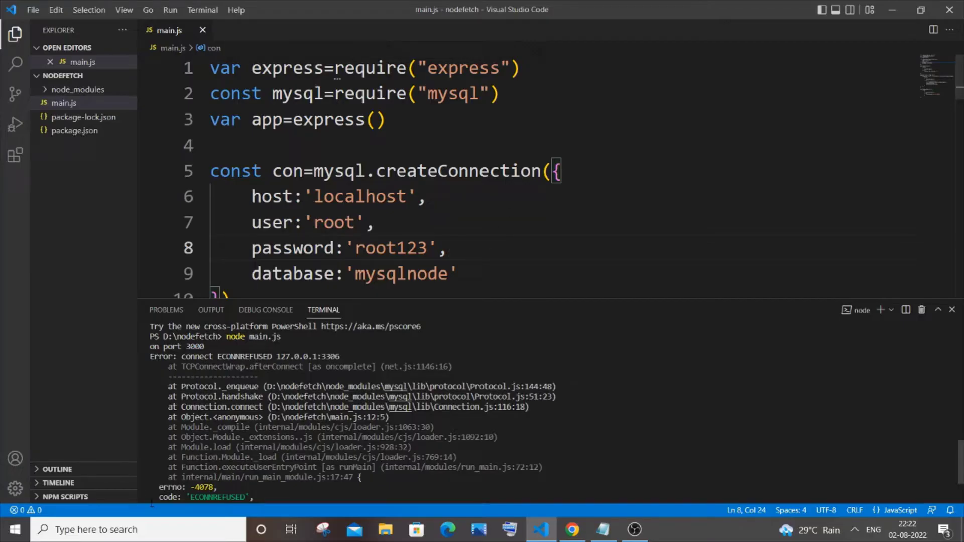
# - Search Windows for 'services' and launch the Services app to check MySQL
pyautogui.click(96, 530)
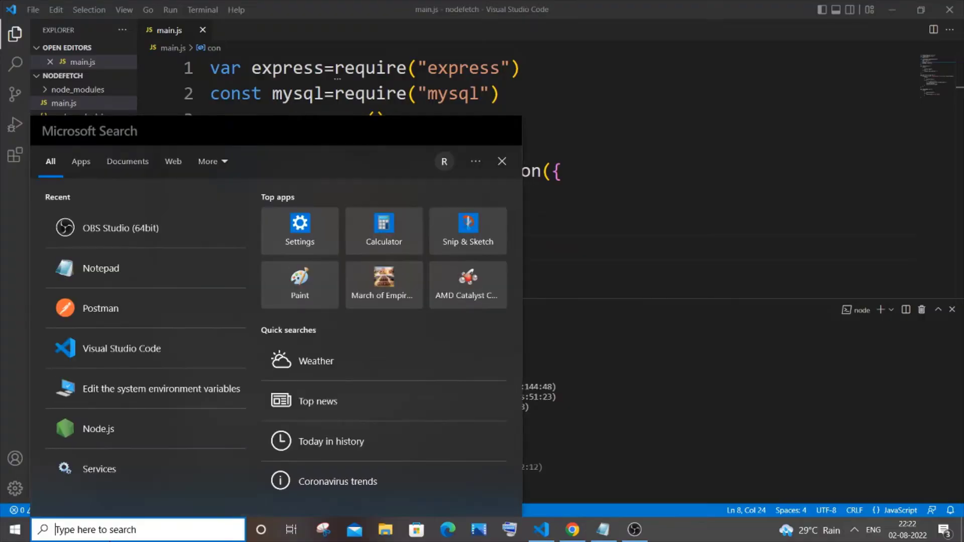
pyautogui.write('servi')
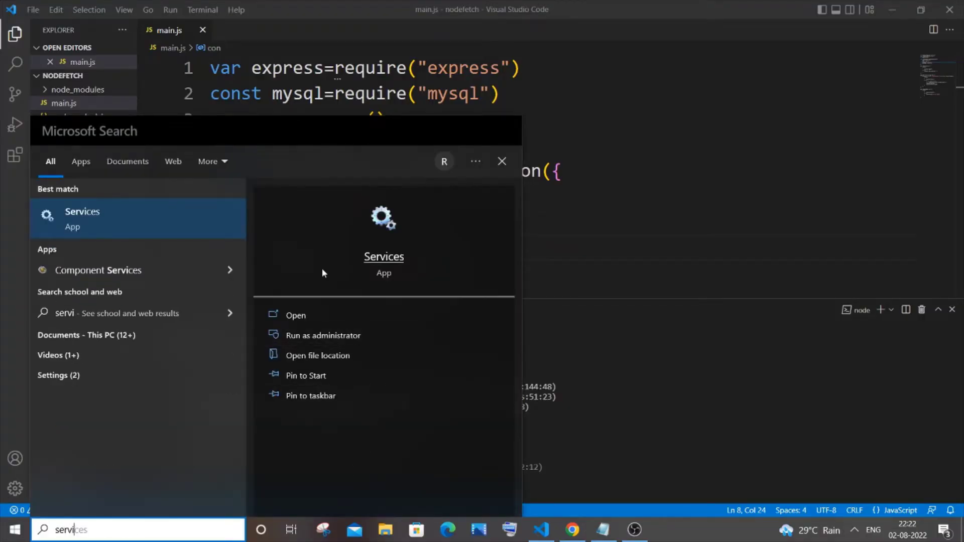
pyautogui.click(311, 318)
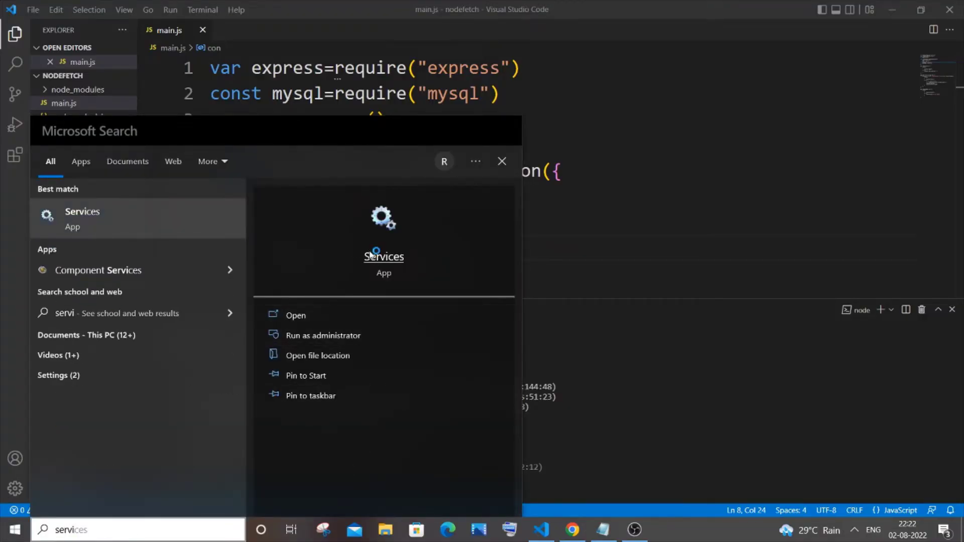
pyautogui.scroll(-10, 549, 201)
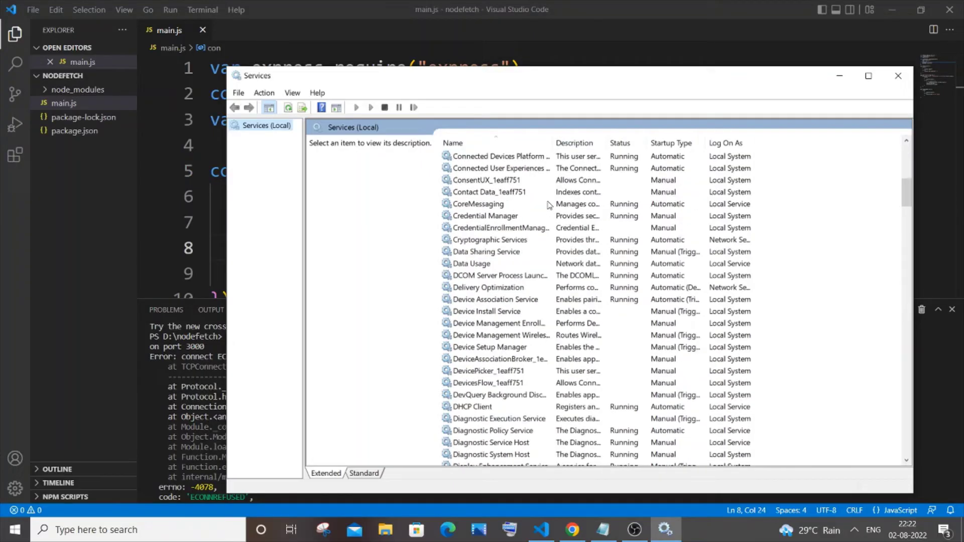
pyautogui.scroll(-10, 548, 201)
pyautogui.scroll(-10, 549, 200)
pyautogui.scroll(-10, 549, 200)
pyautogui.scroll(-3, 549, 203)
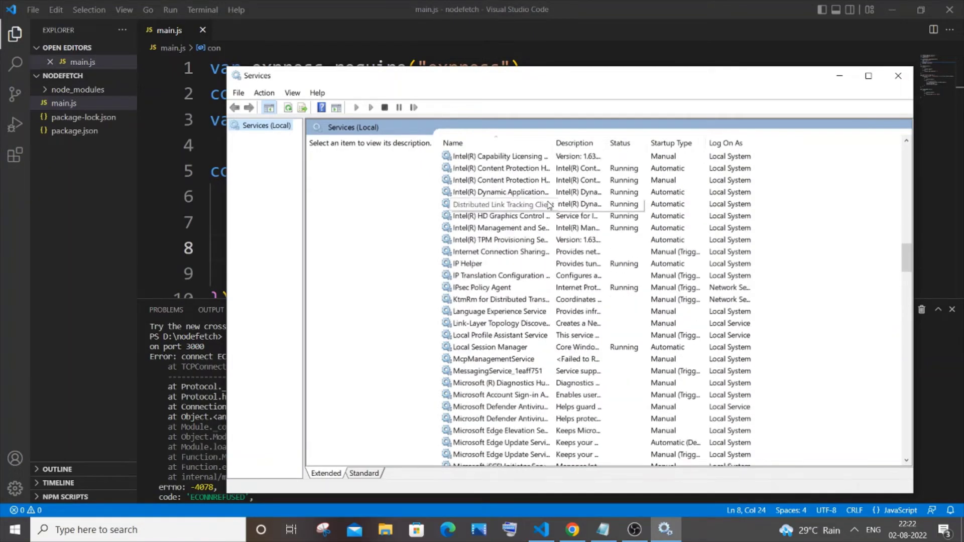
pyautogui.scroll(-4, 548, 204)
pyautogui.scroll(-4, 549, 204)
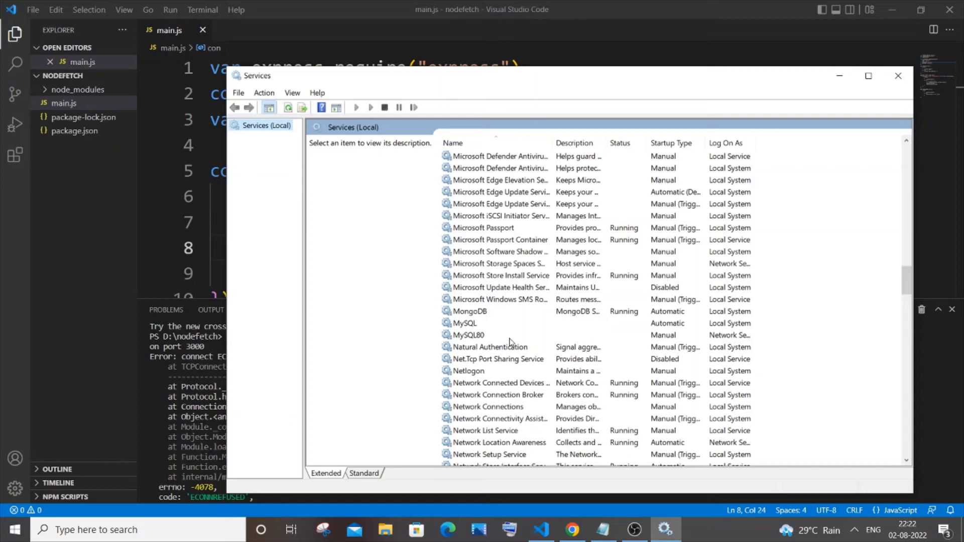
# - Start the MySQL80 service, check the MySQL service status, and close Services
pyautogui.click(478, 336)
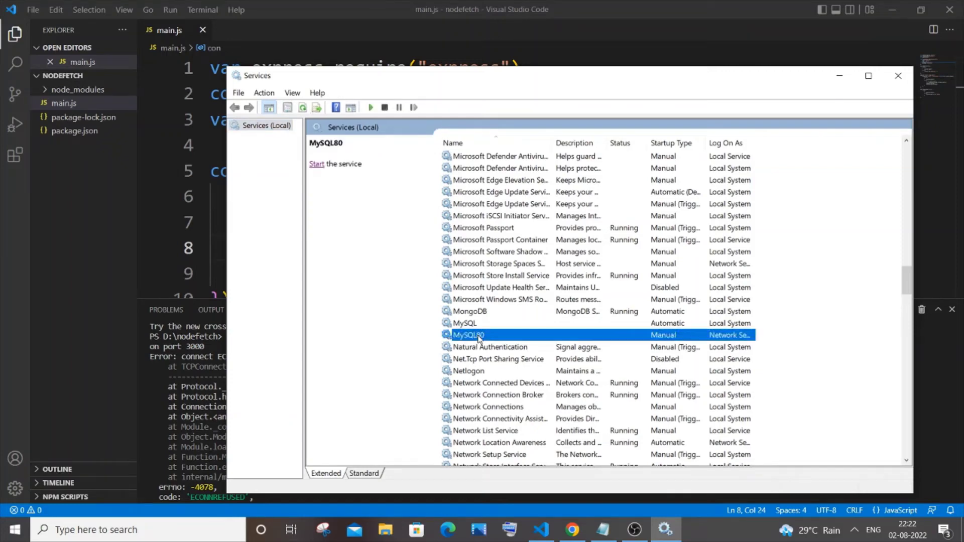
pyautogui.click(316, 165)
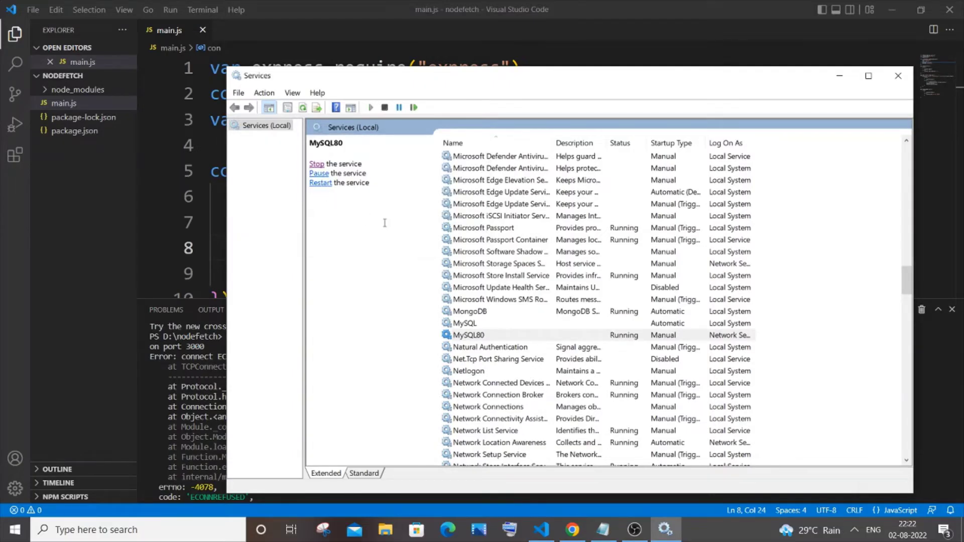
pyautogui.click(567, 324)
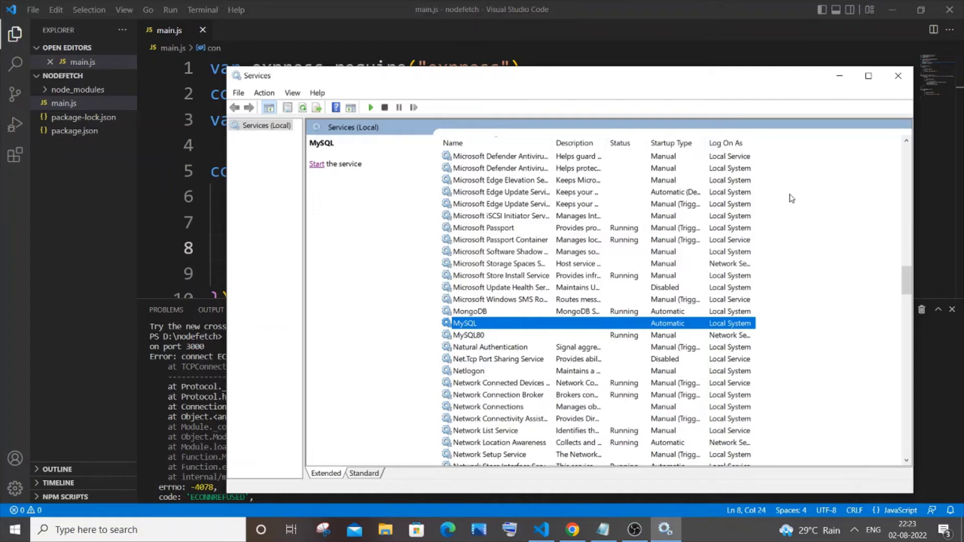
pyautogui.click(898, 76)
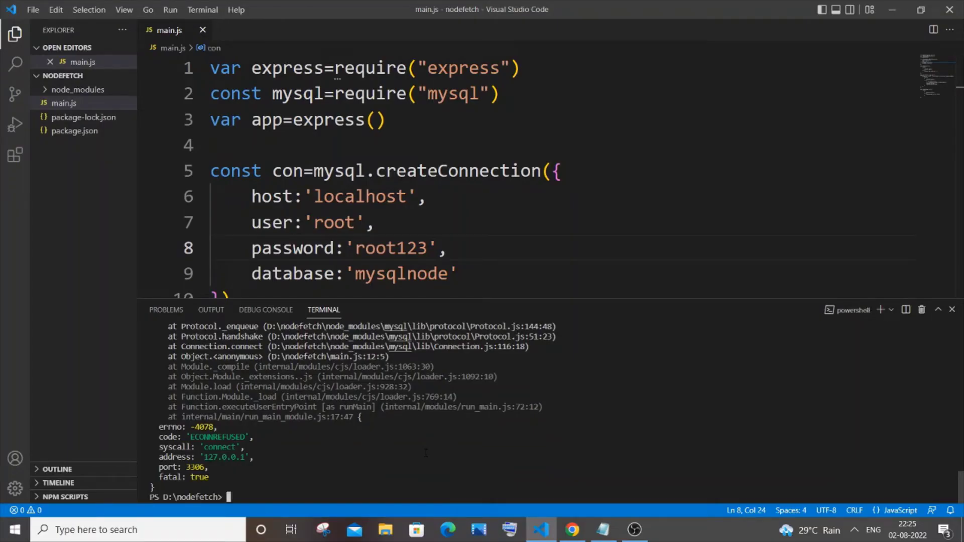
# - Rerun 'node main.js' in the terminal to retest the MySQL connection
pyautogui.press('Up')
pyautogui.press('Return')
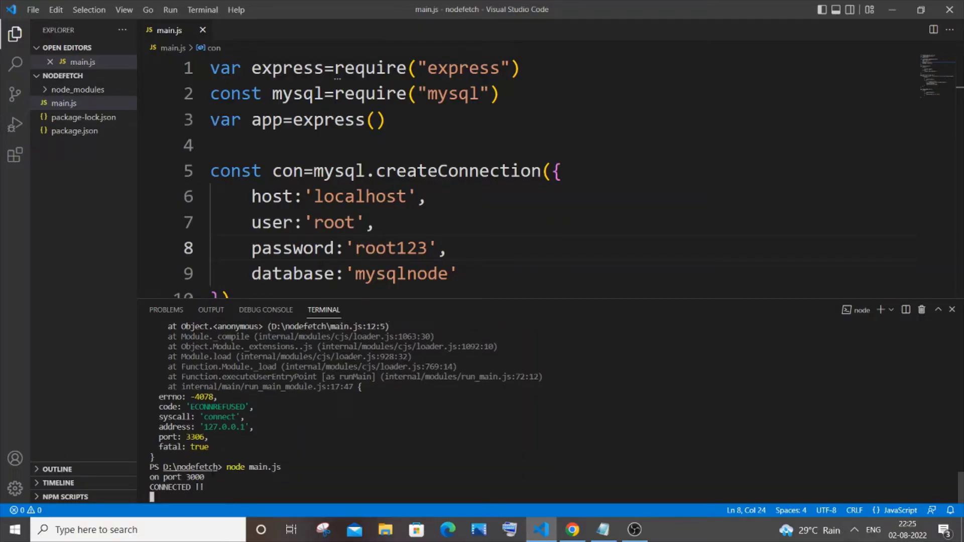
pyautogui.scroll(-3, 372, 149)
pyautogui.scroll(-2, 371, 149)
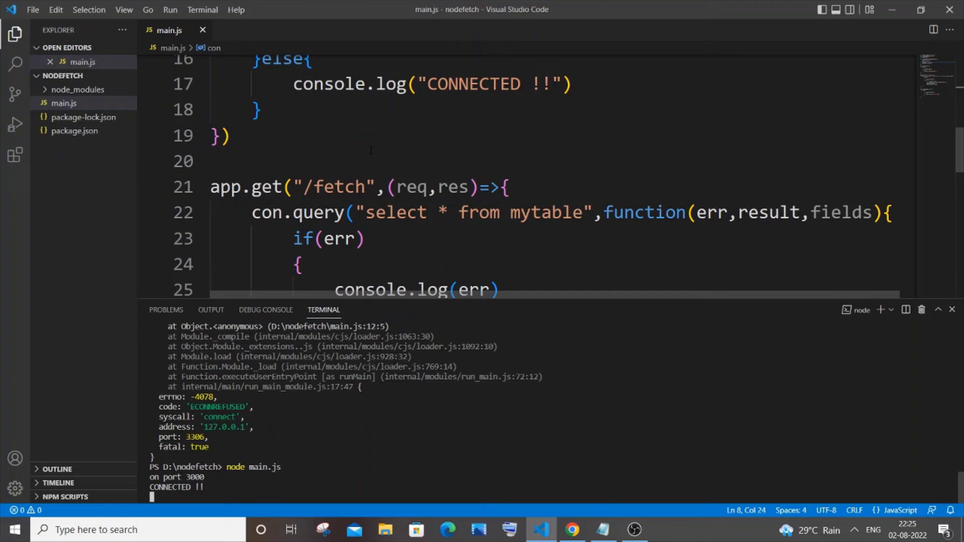
pyautogui.scroll(1, 371, 149)
pyautogui.scroll(1, 371, 149)
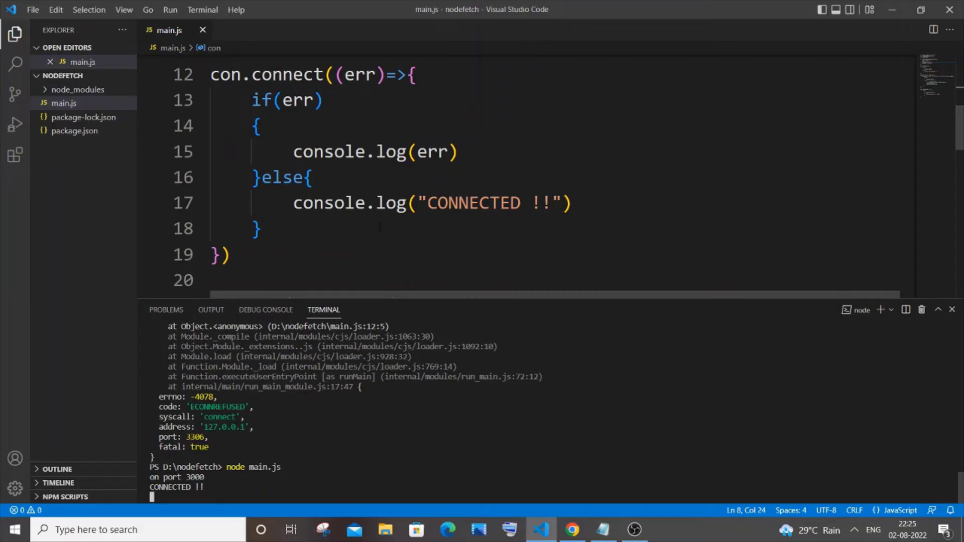
pyautogui.scroll(1, 379, 228)
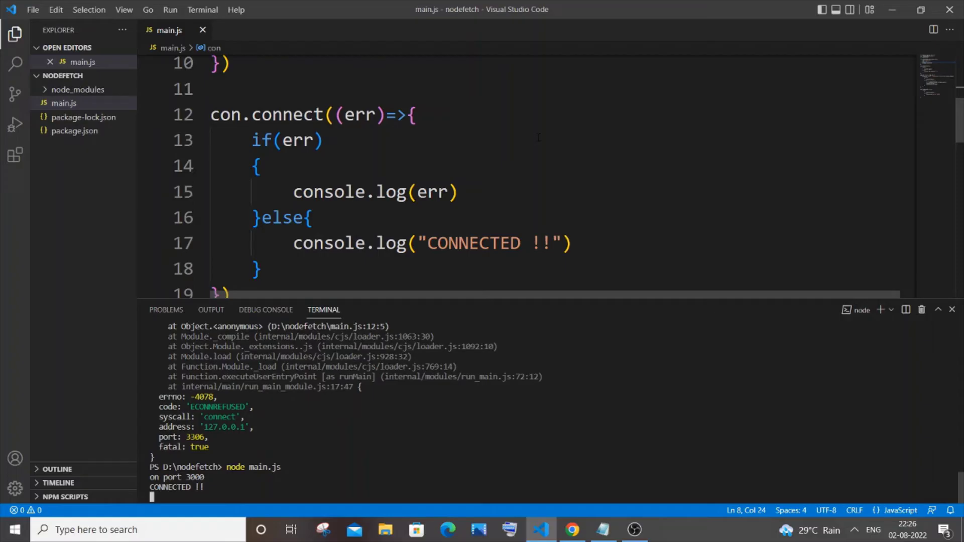
pyautogui.scroll(3, 539, 137)
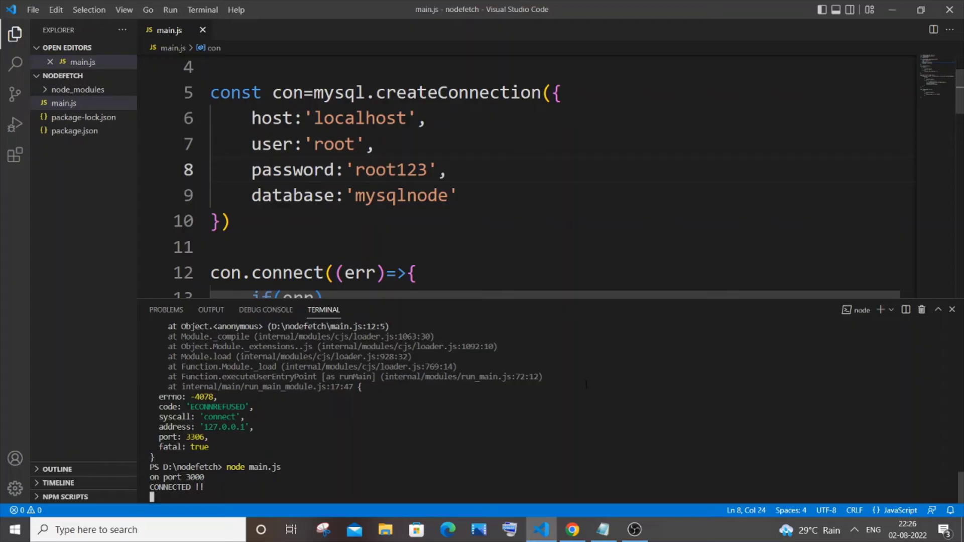
# - Review the host address in the notes and add a line after main.js's database setting
pyautogui.click(603, 529)
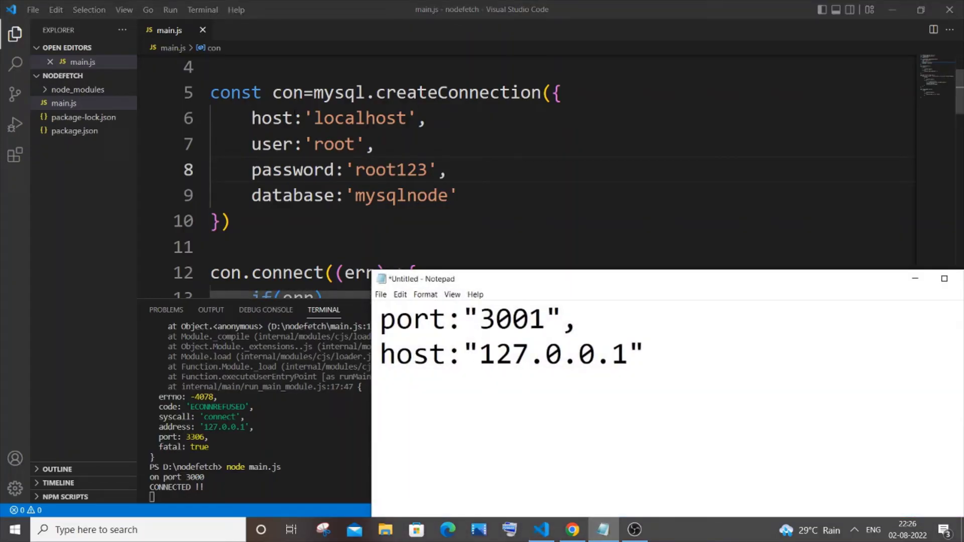
pyautogui.moveTo(480, 354); pyautogui.dragTo(623, 354)
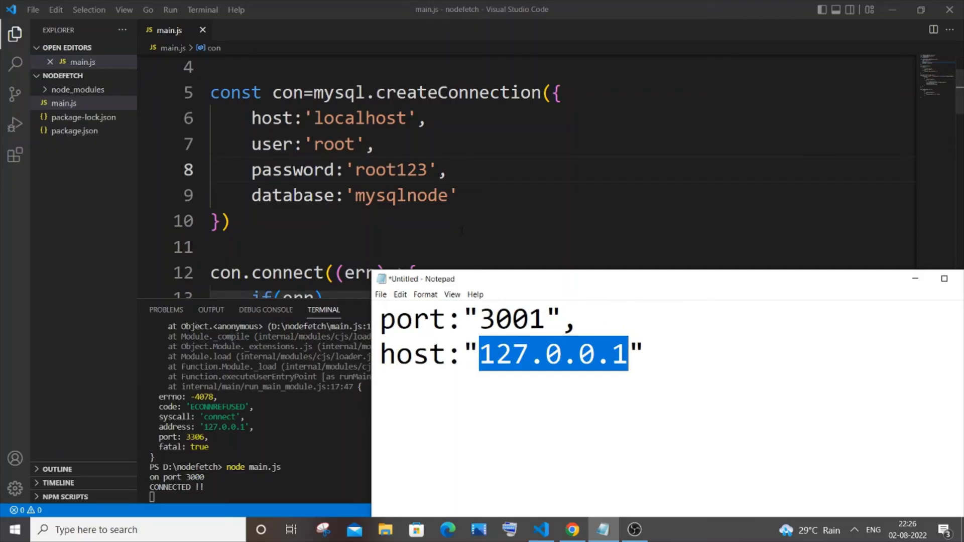
pyautogui.click(472, 187)
pyautogui.write(',')
pyautogui.press('Return')
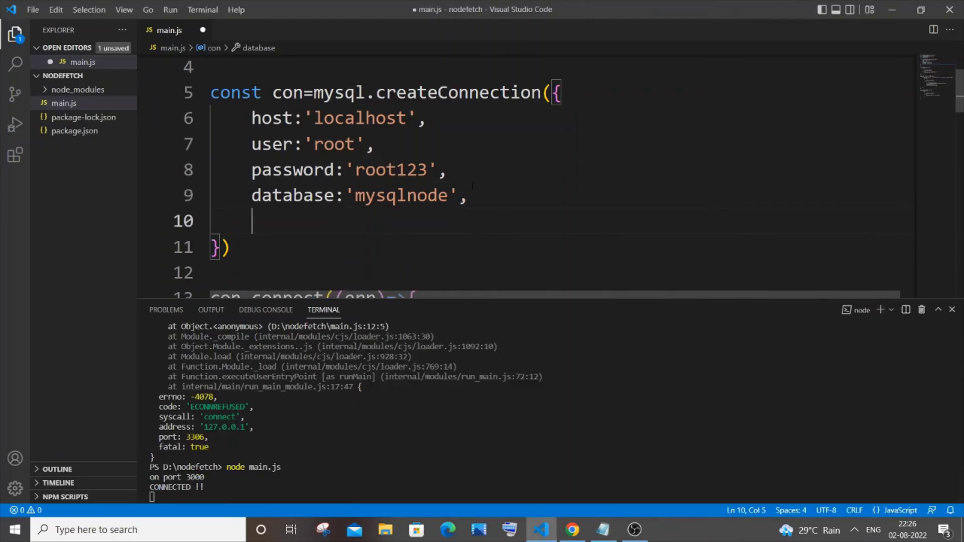
pyautogui.write('port:')
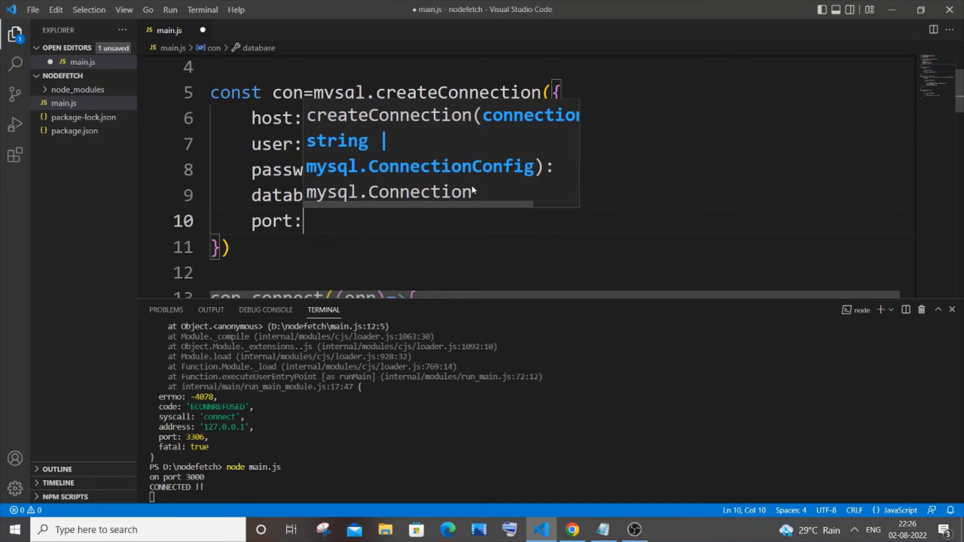
pyautogui.write("'")
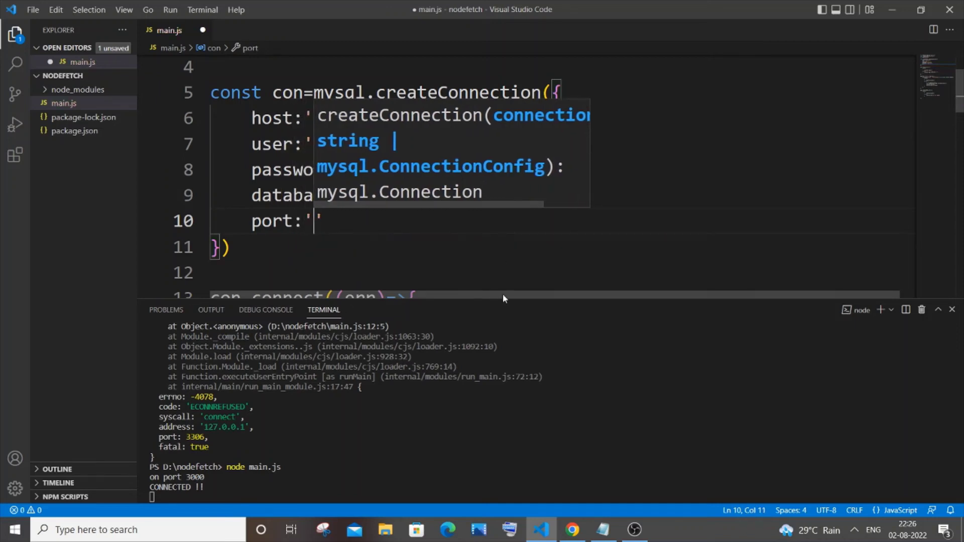
# - Review the port number in the notes and delete the unfinished port:'' line in main.js
pyautogui.click(603, 529)
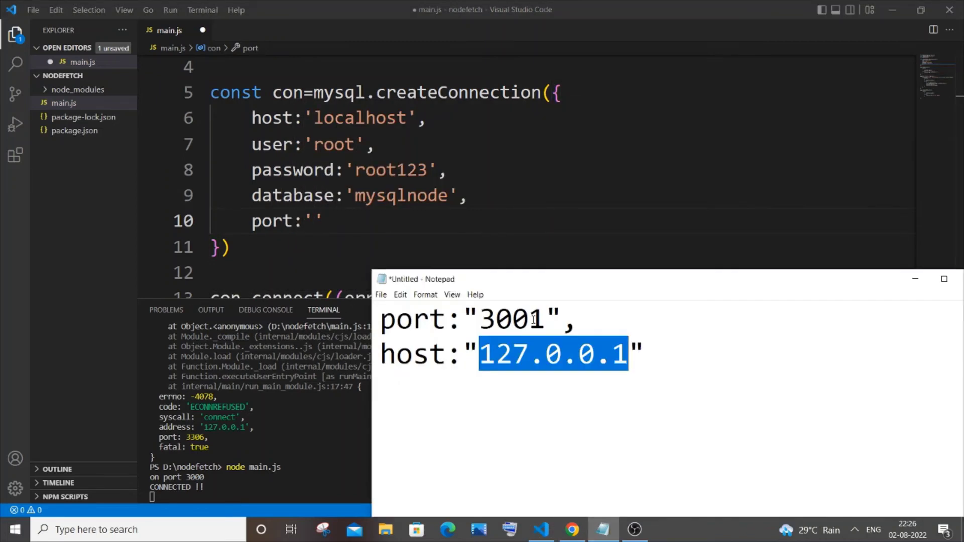
pyautogui.moveTo(545, 319); pyautogui.dragTo(495, 322)
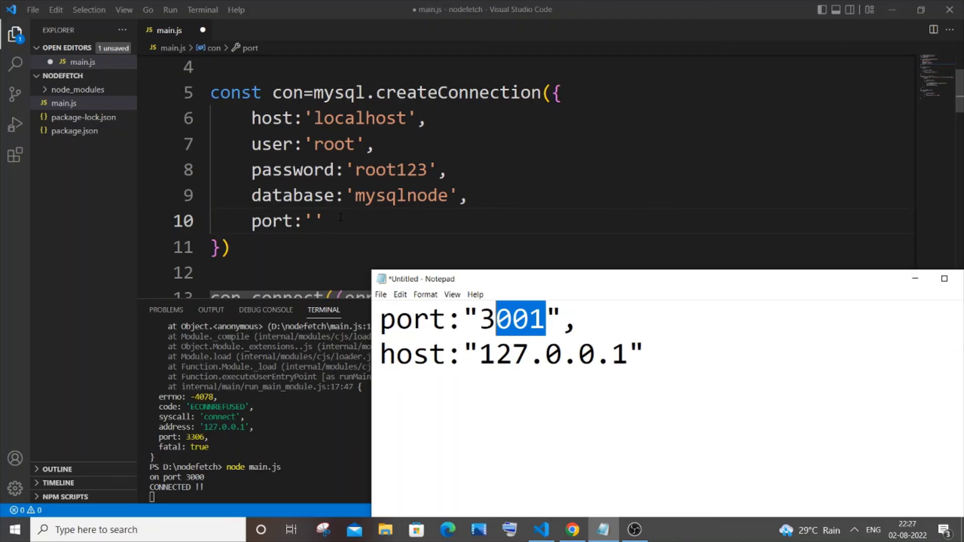
pyautogui.moveTo(335, 220); pyautogui.dragTo(251, 221)
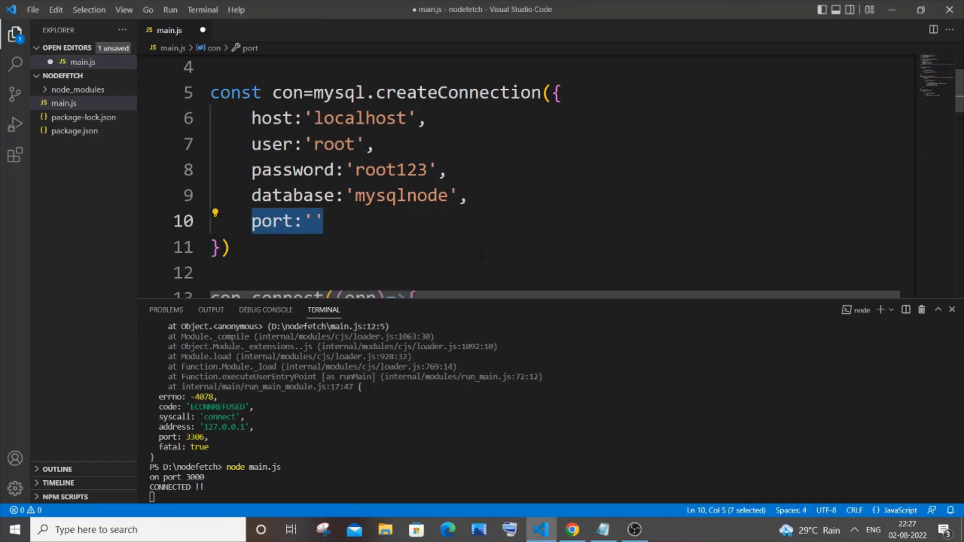
pyautogui.press('BackSpace')
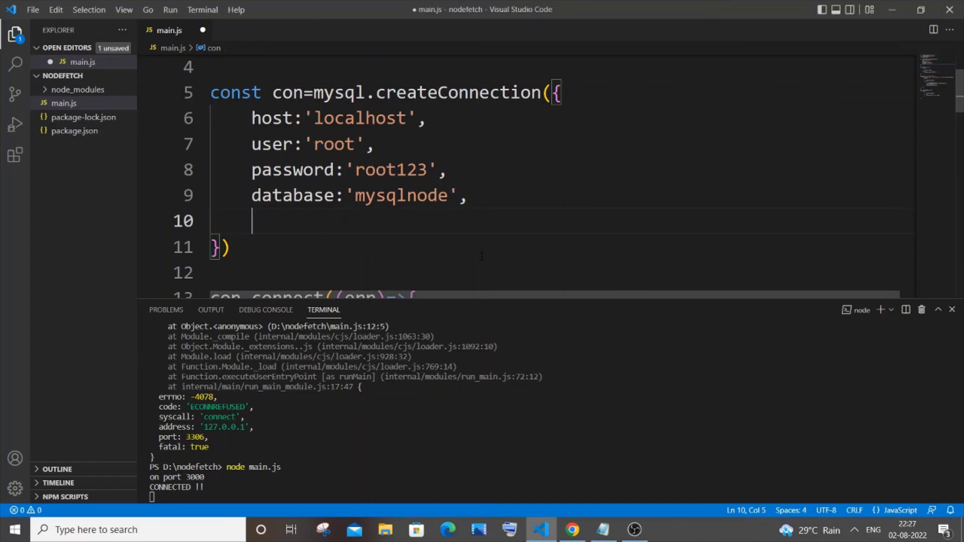